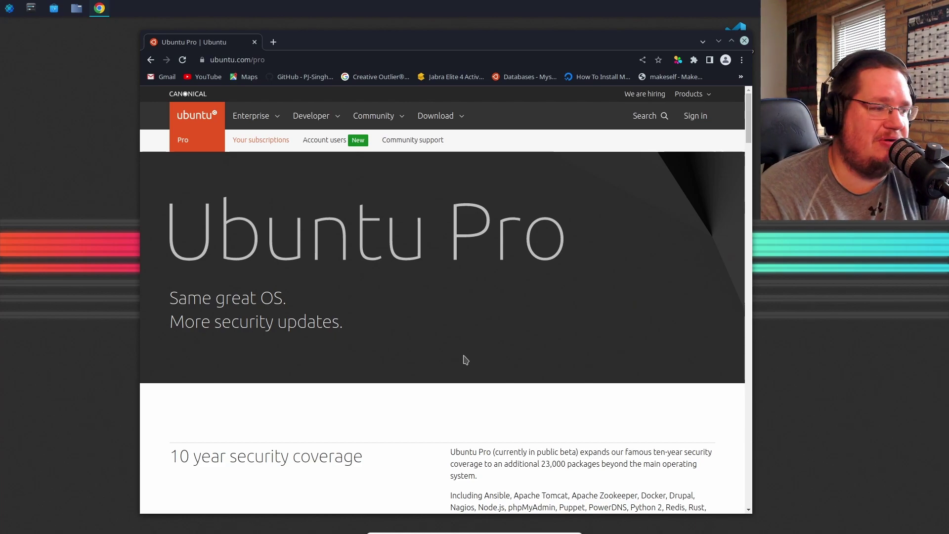
{"action": "scroll", "coordinate": [341, 360], "scroll_direction": "down", "scroll_amount": 4}
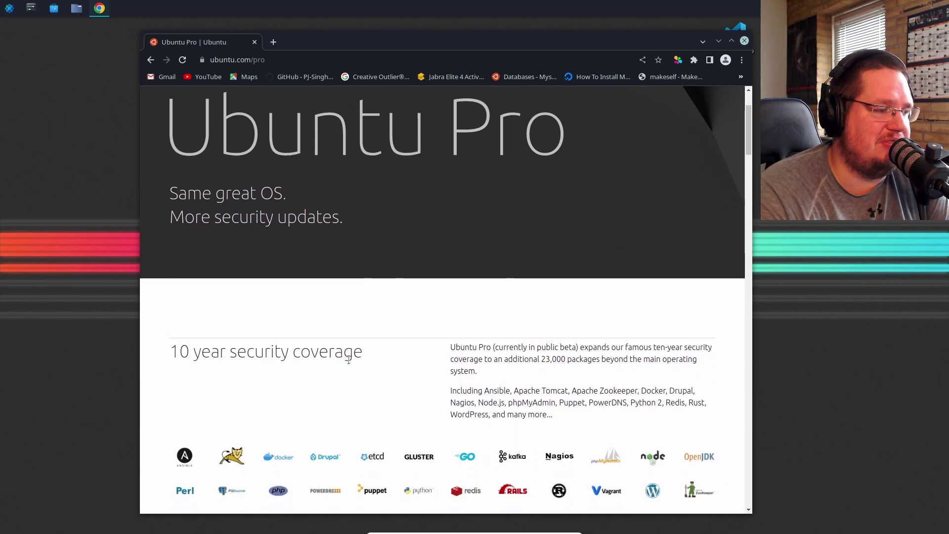
{"action": "scroll", "coordinate": [348, 360], "scroll_direction": "down", "scroll_amount": 1}
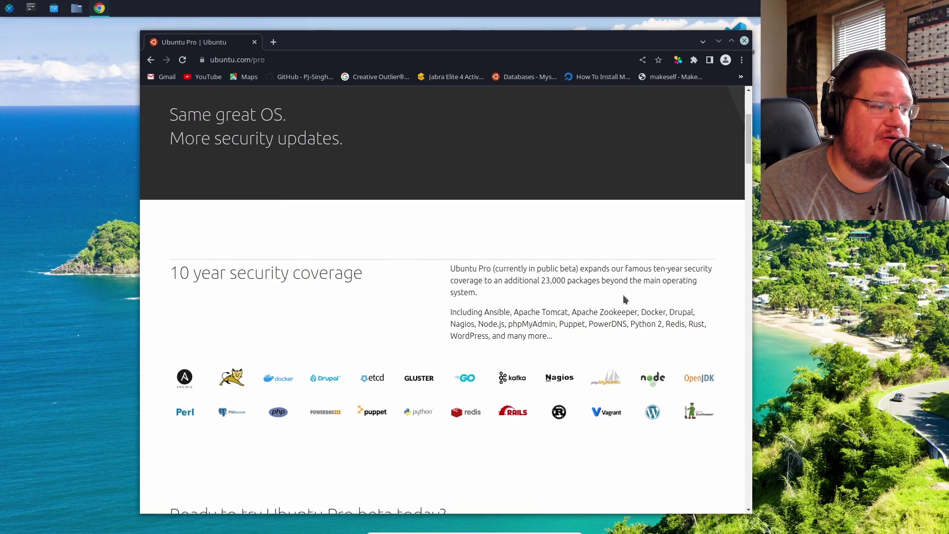
{"action": "scroll", "coordinate": [624, 297], "scroll_direction": "down", "scroll_amount": 3}
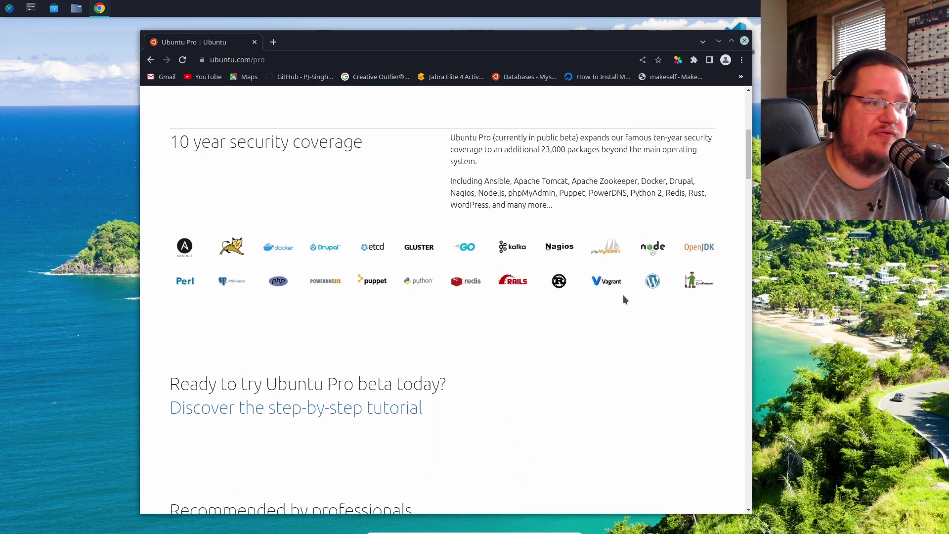
{"action": "scroll", "coordinate": [624, 299], "scroll_direction": "down", "scroll_amount": 10}
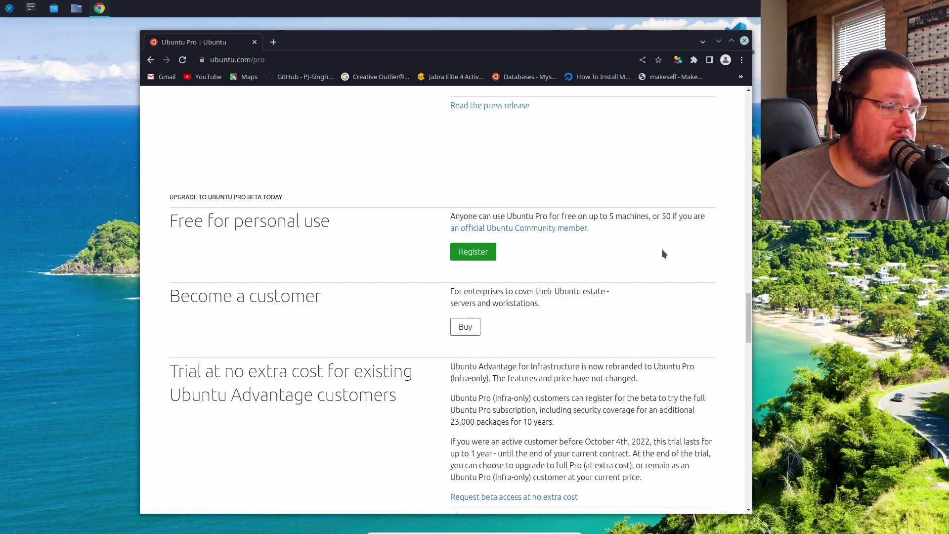
{"action": "scroll", "coordinate": [567, 308], "scroll_direction": "down", "scroll_amount": 5}
{"action": "scroll", "coordinate": [568, 312], "scroll_direction": "down", "scroll_amount": 2}
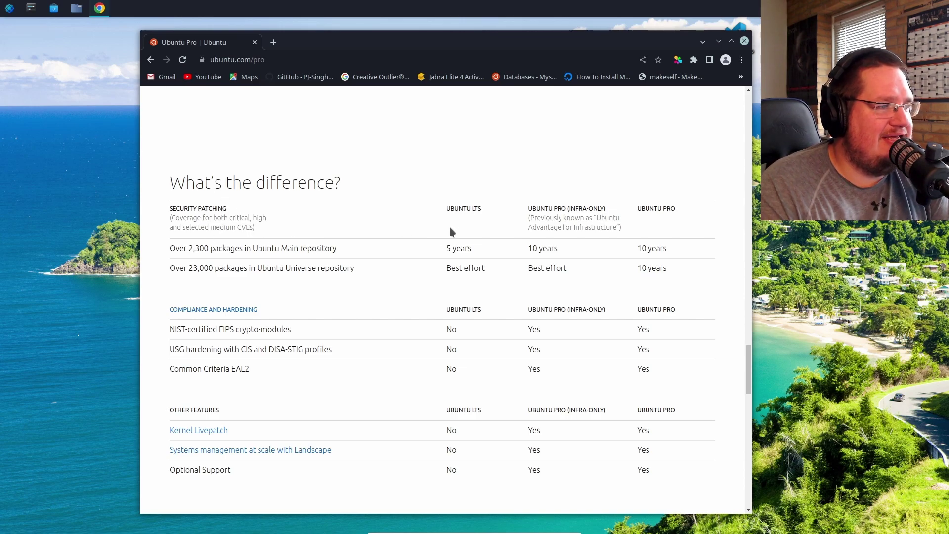
{"action": "left_click_drag", "start_coordinate": [452, 212], "coordinate": [454, 248]}
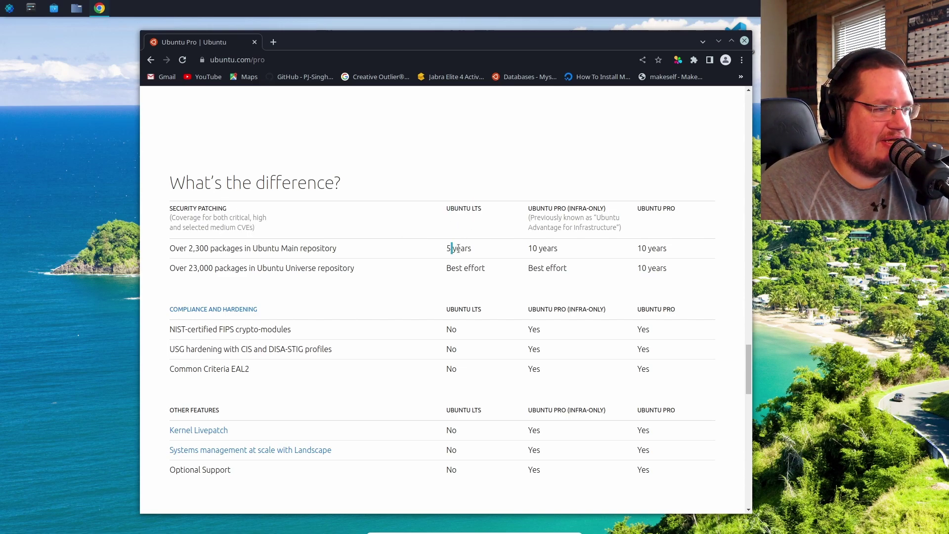
{"action": "double_click", "coordinate": [464, 248]}
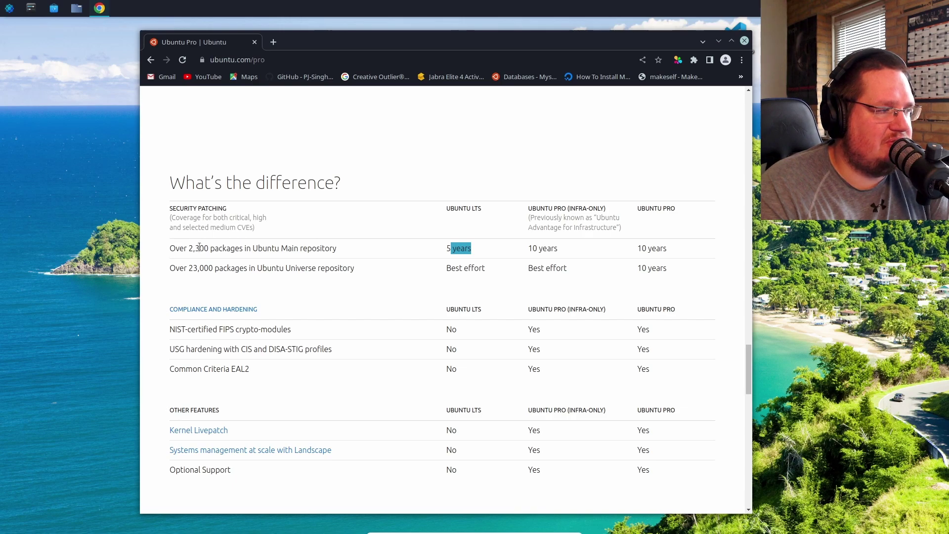
{"action": "double_click", "coordinate": [268, 248]}
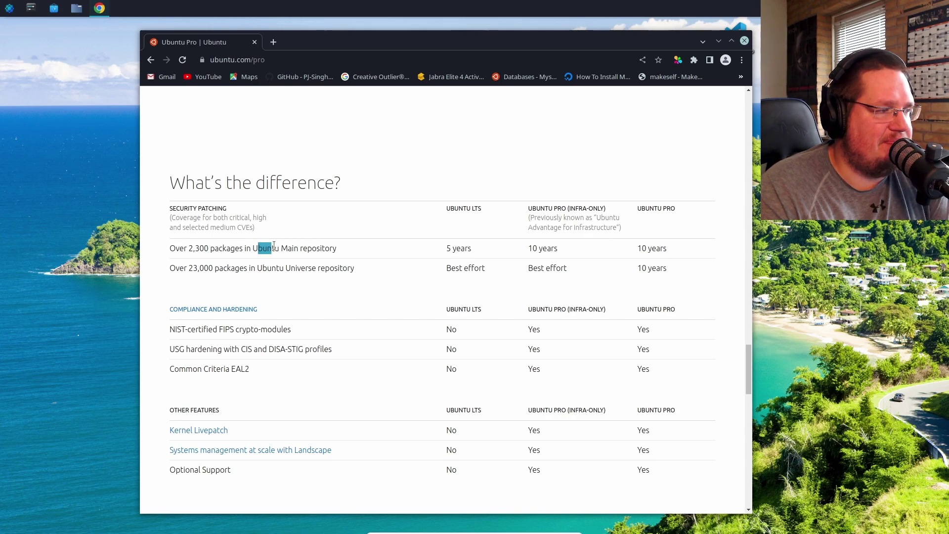
{"action": "left_click", "coordinate": [179, 268]}
{"action": "left_click_drag", "start_coordinate": [233, 272], "coordinate": [236, 287]}
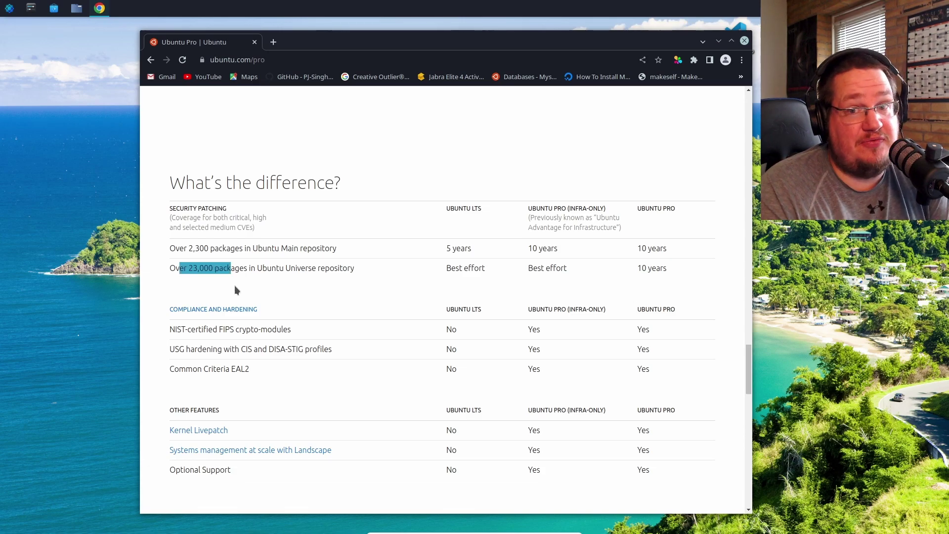
{"action": "left_click", "coordinate": [245, 277]}
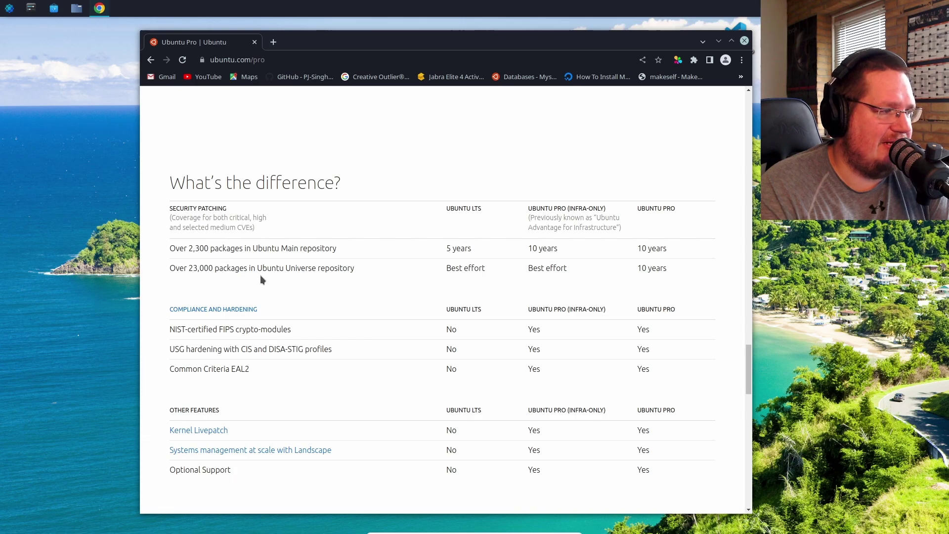
{"action": "left_click_drag", "start_coordinate": [295, 269], "coordinate": [335, 276]}
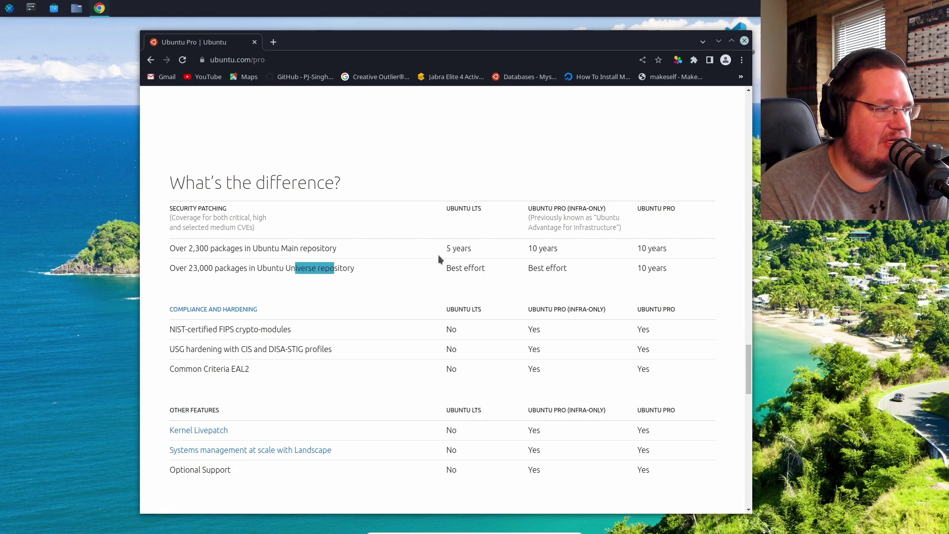
{"action": "left_click_drag", "start_coordinate": [446, 267], "coordinate": [484, 269]}
{"action": "left_click_drag", "start_coordinate": [464, 224], "coordinate": [446, 208]}
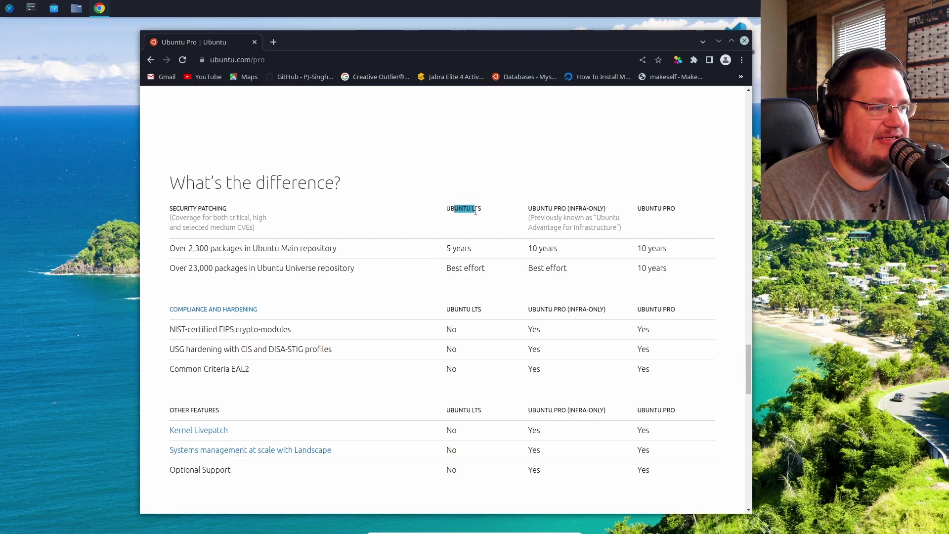
{"action": "left_click_drag", "start_coordinate": [451, 268], "coordinate": [476, 266]}
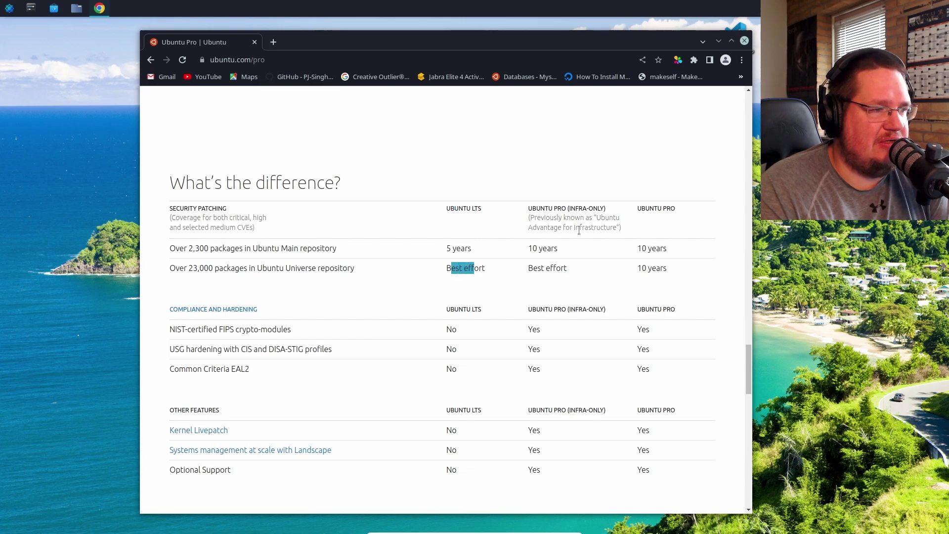
{"action": "left_click_drag", "start_coordinate": [530, 250], "coordinate": [560, 250]}
{"action": "left_click_drag", "start_coordinate": [188, 249], "coordinate": [300, 251]}
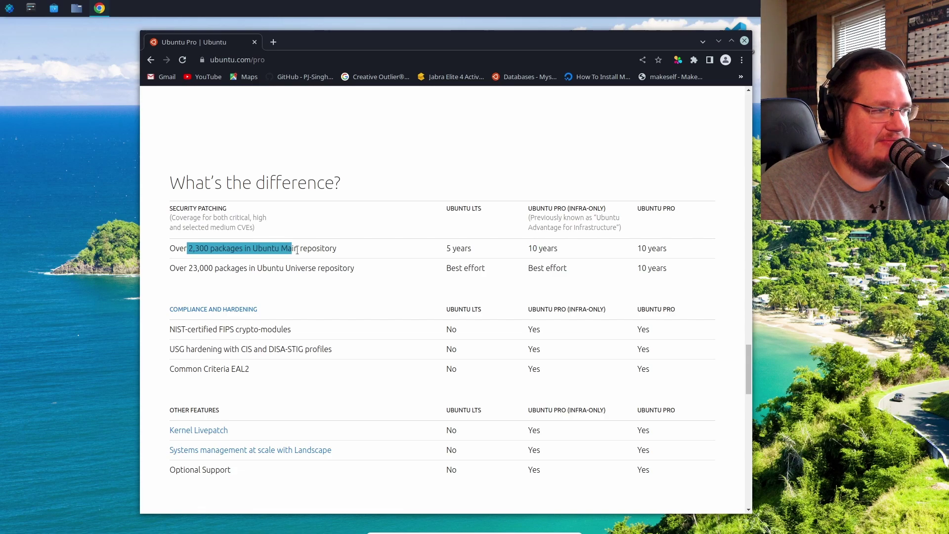
{"action": "left_click_drag", "start_coordinate": [534, 268], "coordinate": [568, 269]}
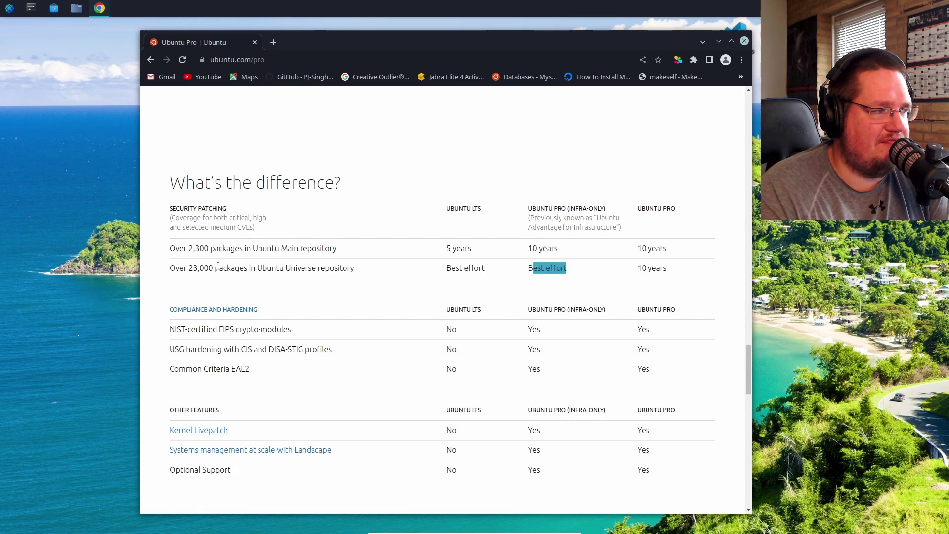
{"action": "left_click_drag", "start_coordinate": [217, 267], "coordinate": [343, 299]}
{"action": "left_click_drag", "start_coordinate": [286, 267], "coordinate": [302, 267]}
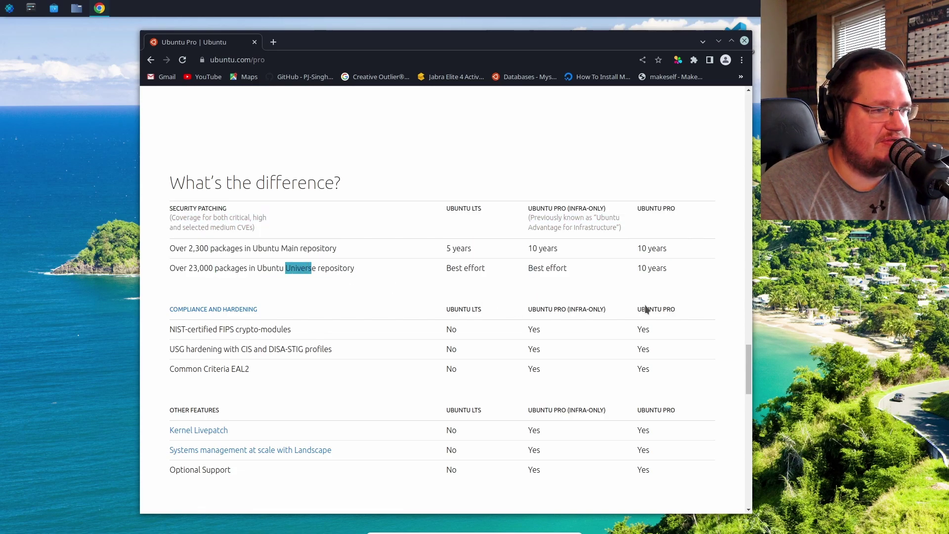
{"action": "left_click", "coordinate": [650, 208]}
{"action": "left_click_drag", "start_coordinate": [646, 208], "coordinate": [637, 208]}
{"action": "left_click_drag", "start_coordinate": [632, 249], "coordinate": [667, 249]}
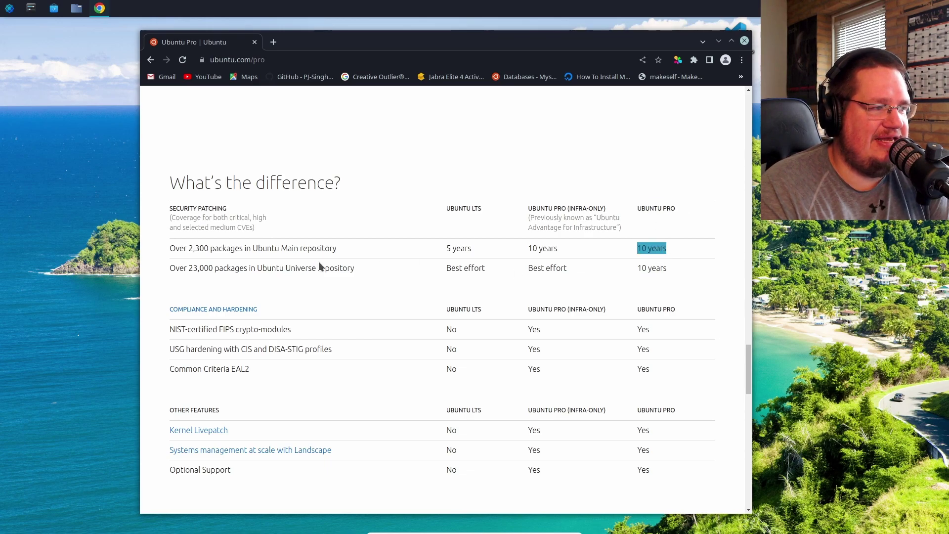
{"action": "left_click_drag", "start_coordinate": [229, 249], "coordinate": [334, 249]}
{"action": "left_click_drag", "start_coordinate": [285, 268], "coordinate": [335, 268]}
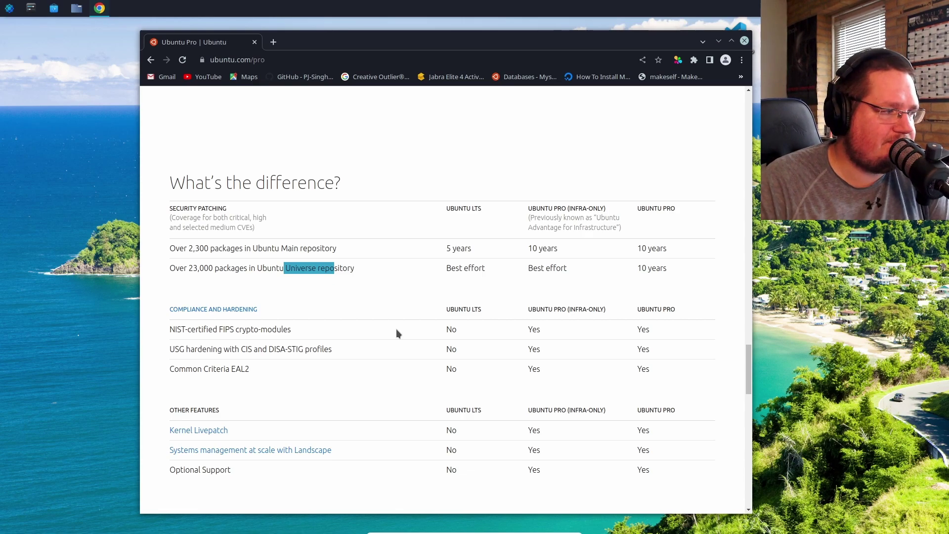
{"action": "scroll", "coordinate": [396, 333], "scroll_direction": "down", "scroll_amount": 1}
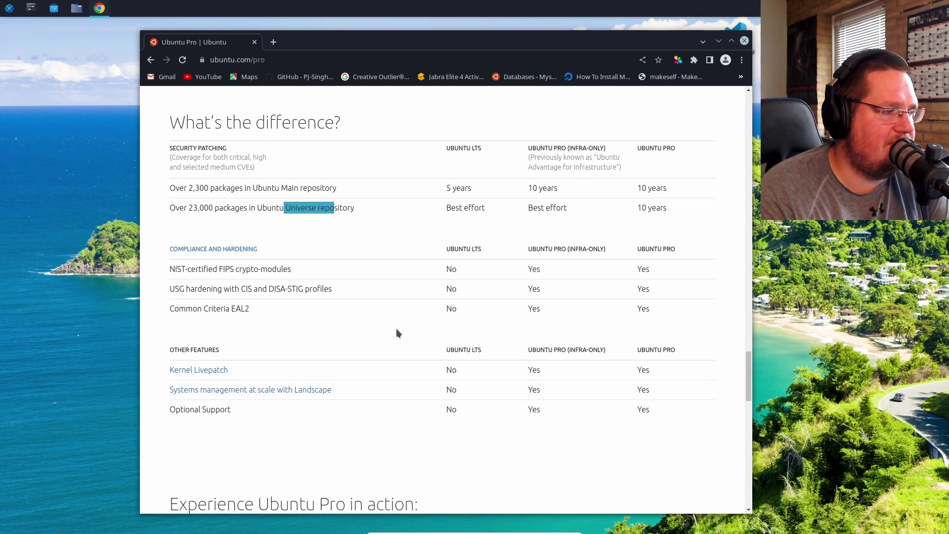
{"action": "scroll", "coordinate": [532, 314], "scroll_direction": "up", "scroll_amount": 10}
{"action": "scroll", "coordinate": [534, 314], "scroll_direction": "up", "scroll_amount": 3}
{"action": "scroll", "coordinate": [532, 314], "scroll_direction": "up", "scroll_amount": 2}
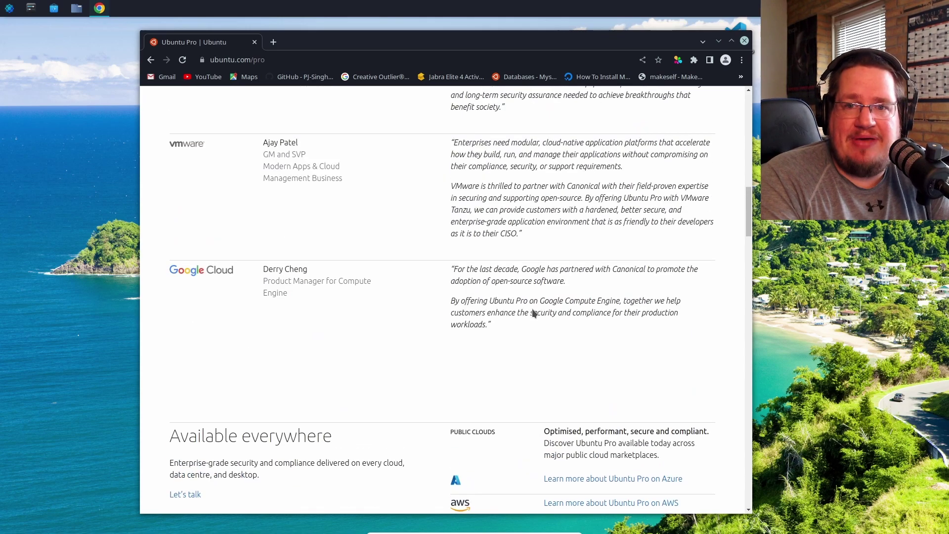
{"action": "scroll", "coordinate": [531, 313], "scroll_direction": "up", "scroll_amount": 1}
{"action": "scroll", "coordinate": [532, 314], "scroll_direction": "up", "scroll_amount": 2}
{"action": "scroll", "coordinate": [532, 312], "scroll_direction": "up", "scroll_amount": 2}
{"action": "scroll", "coordinate": [532, 309], "scroll_direction": "up", "scroll_amount": 3}
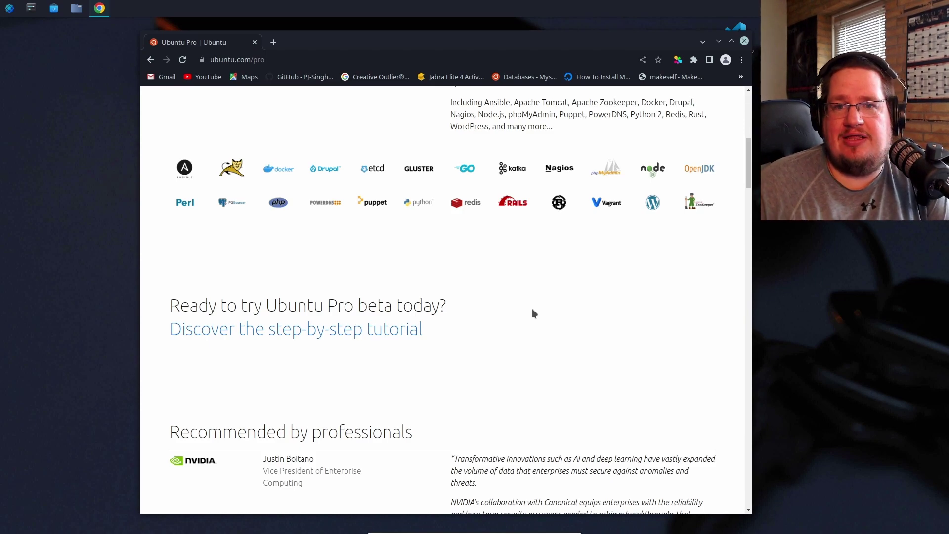
{"action": "scroll", "coordinate": [533, 313], "scroll_direction": "up", "scroll_amount": 3}
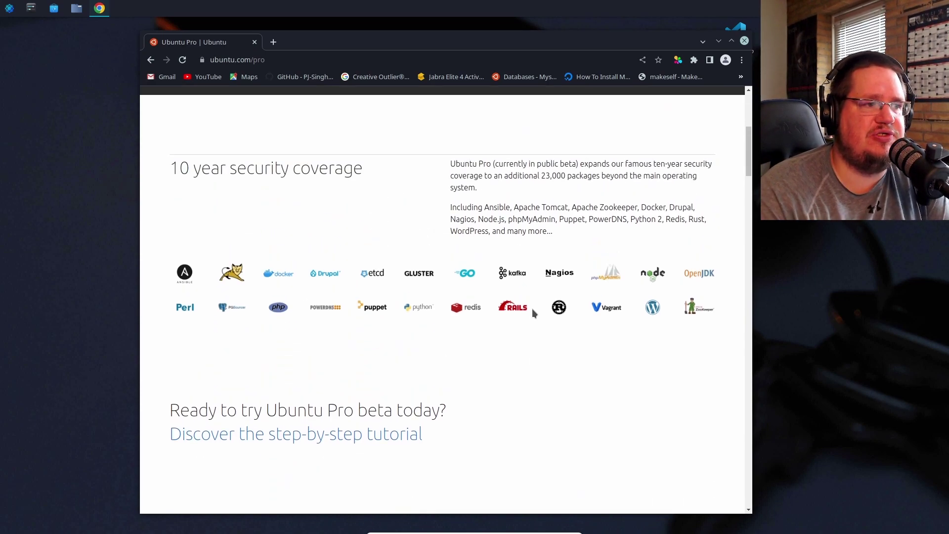